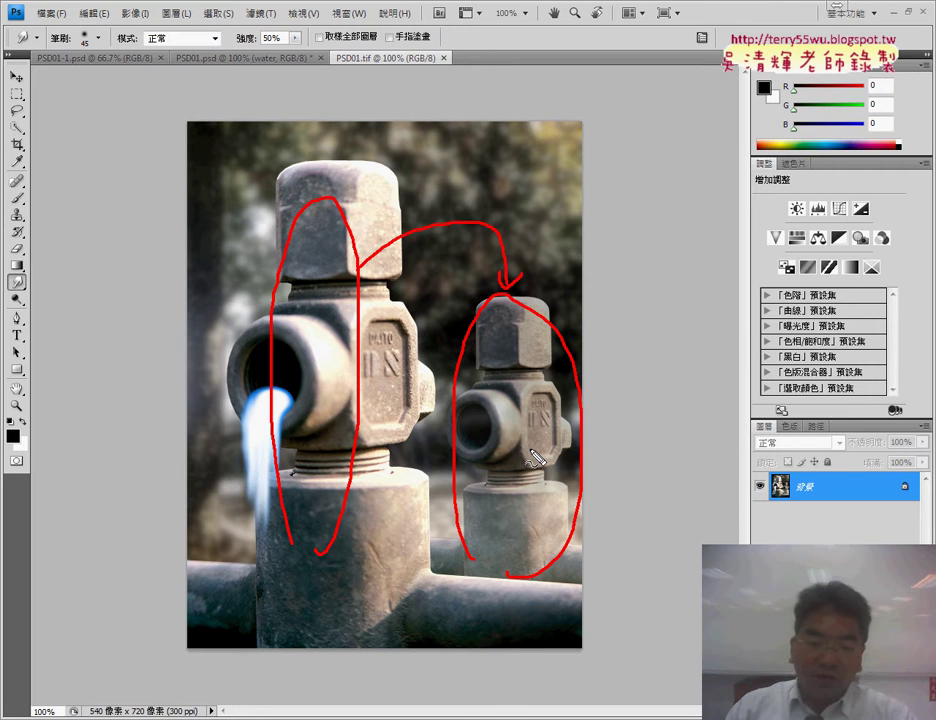
# Clear the on-screen annotations and review the exercise requirements in the TQC PHOTOSHOP CS4 PDF, returning to Photoshop.
pyautogui.press('Escape')
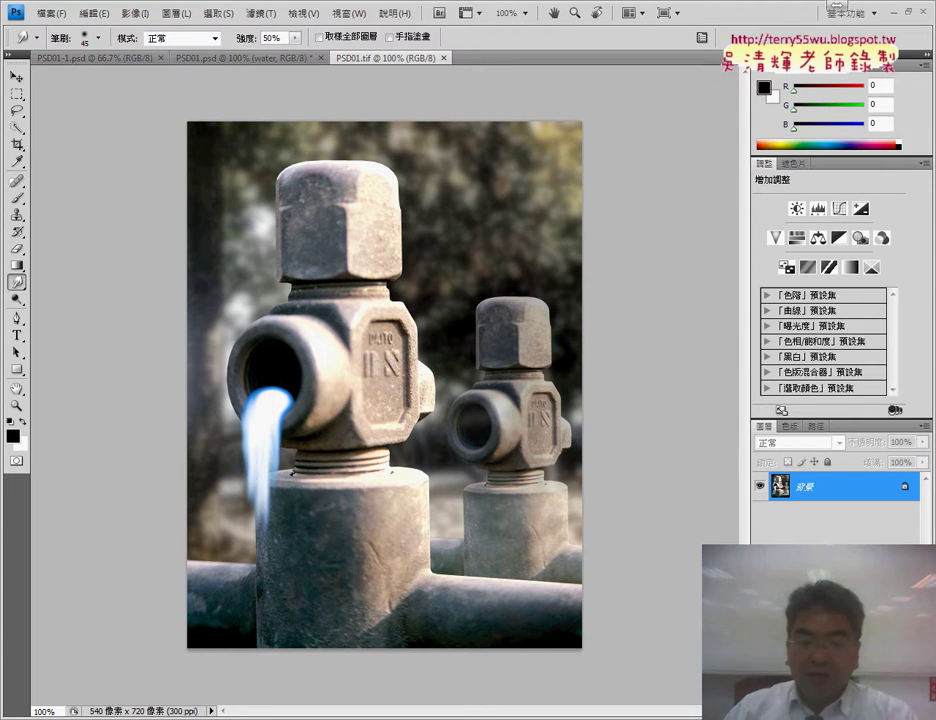
pyautogui.hotkey('alt', 'Tab')
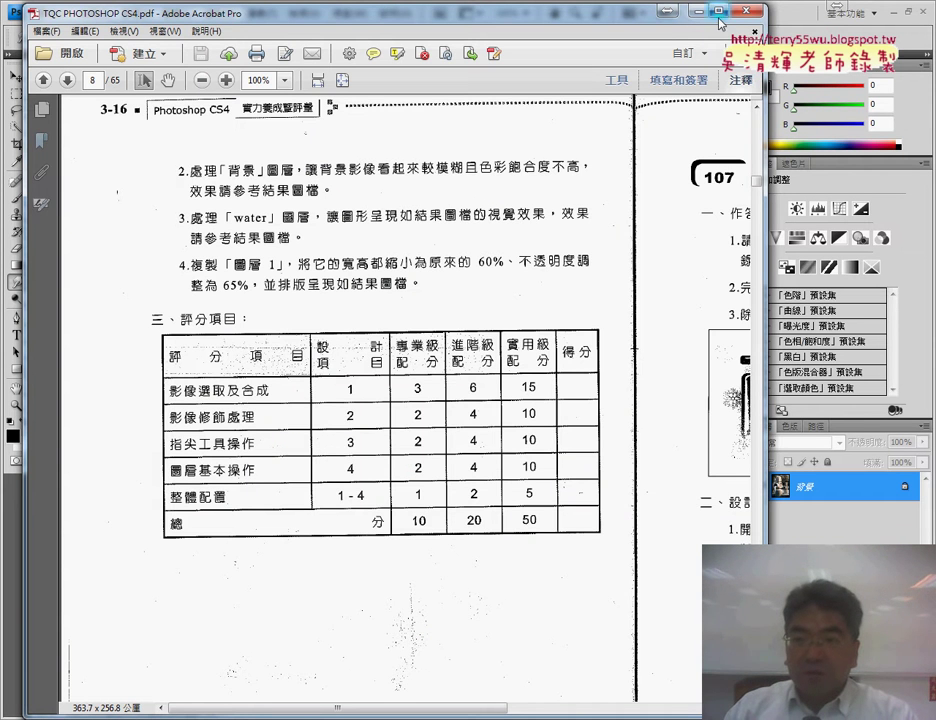
pyautogui.hotkey('alt', 'Tab')
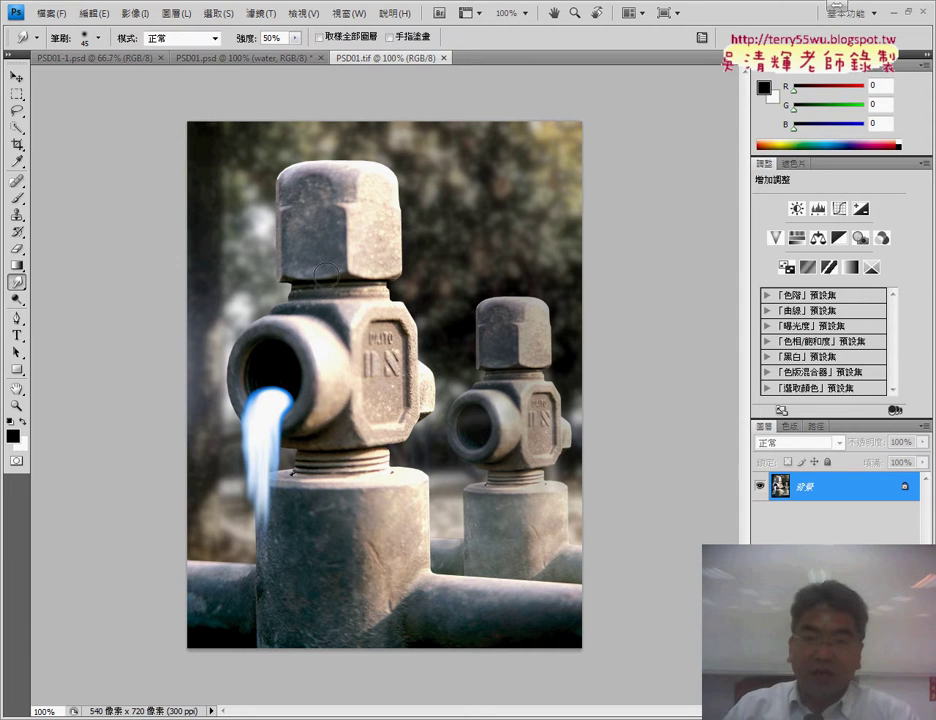
# Duplicate 圖層 1 in PSD01.psd as a new layer named 圖層2, rechecking the exercise PDF first.
pyautogui.click(255, 60)
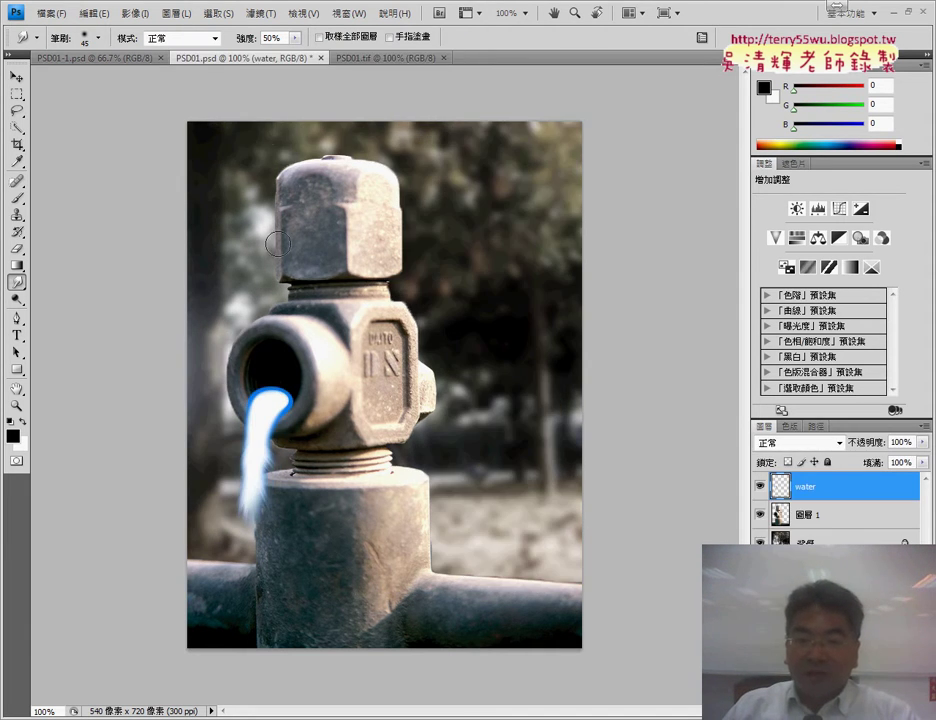
pyautogui.click(810, 518)
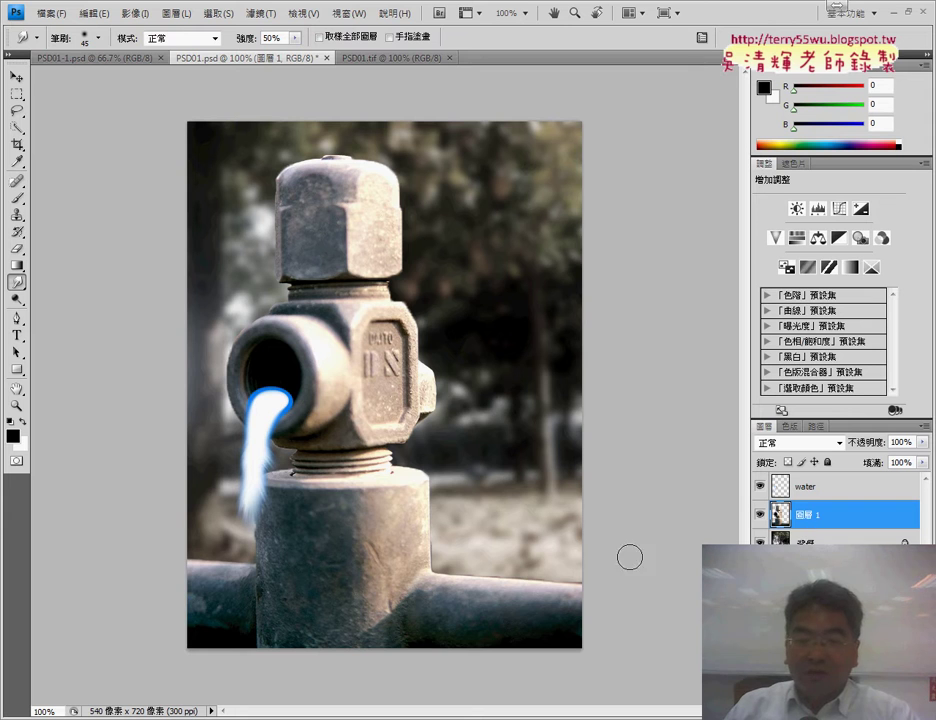
pyautogui.hotkey('alt', 'Tab')
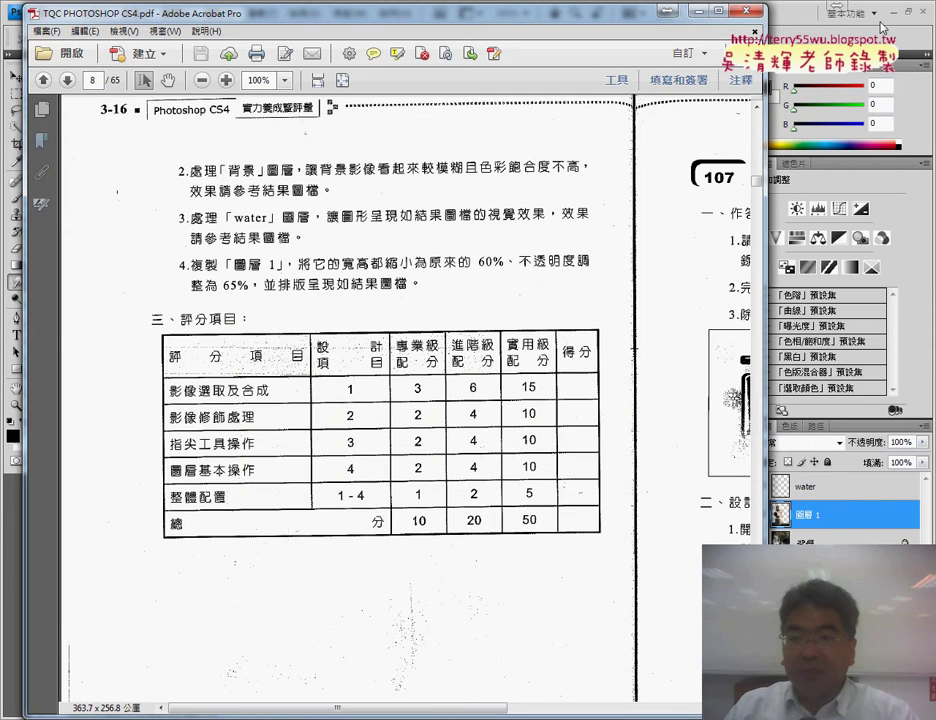
pyautogui.click(699, 12)
pyautogui.rightClick(820, 515)
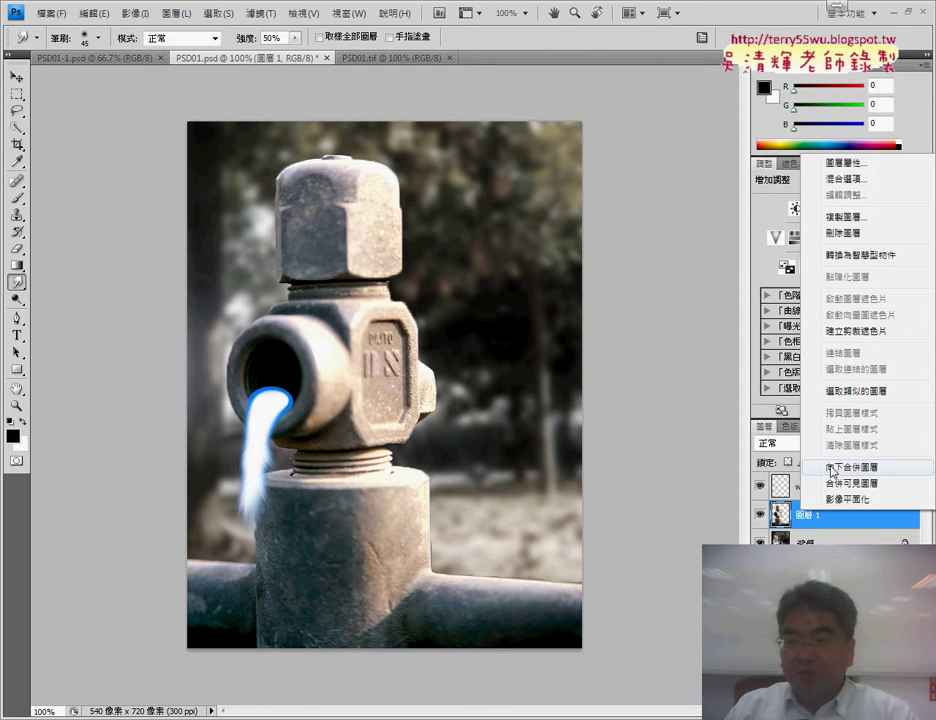
pyautogui.click(857, 219)
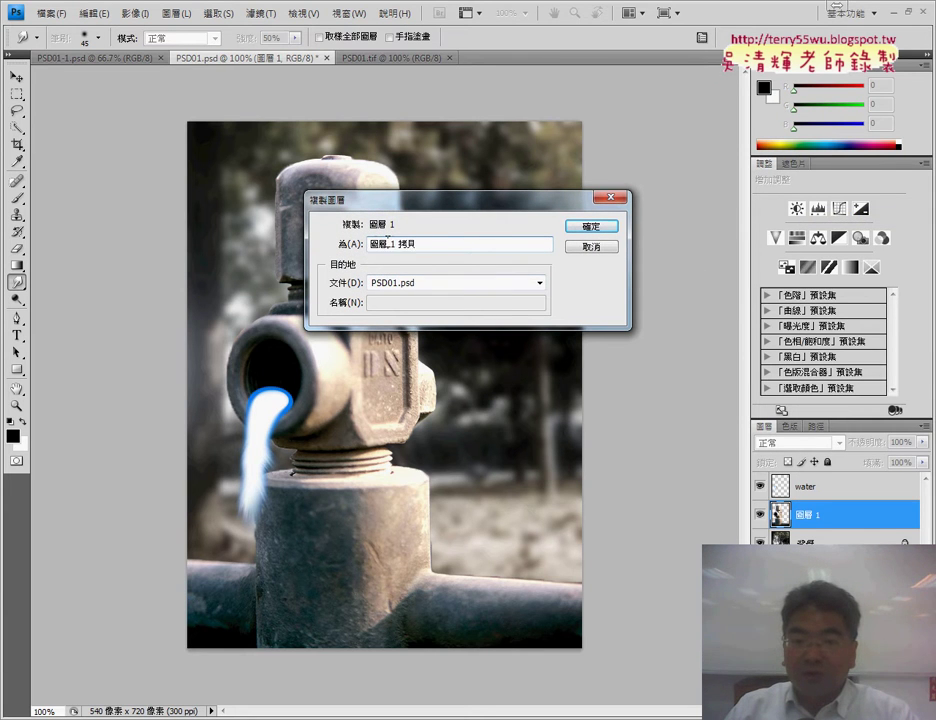
pyautogui.write('圖層2')
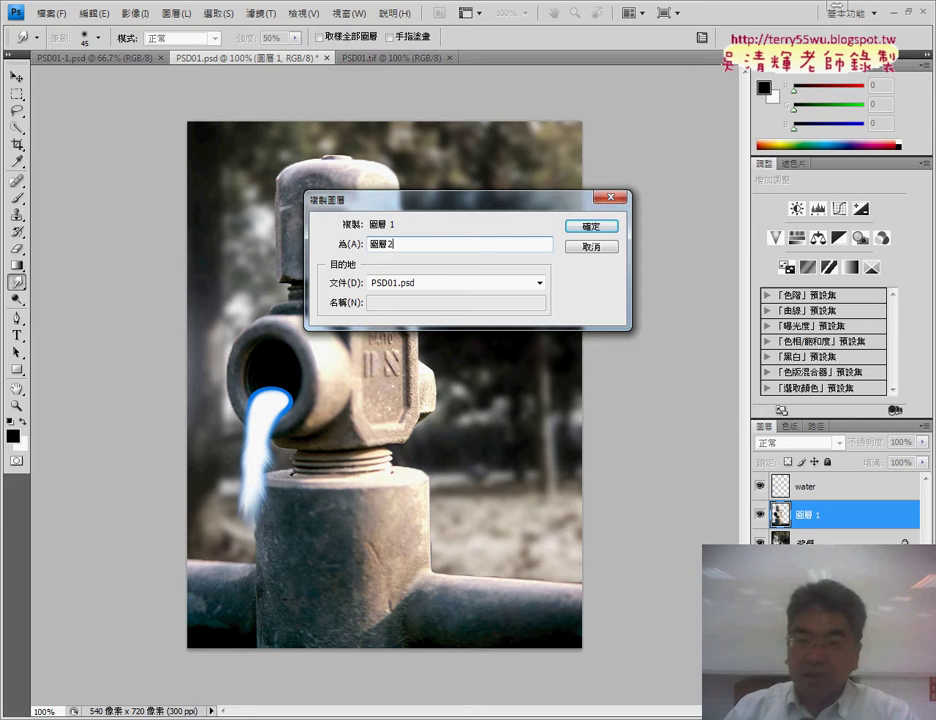
pyautogui.click(591, 228)
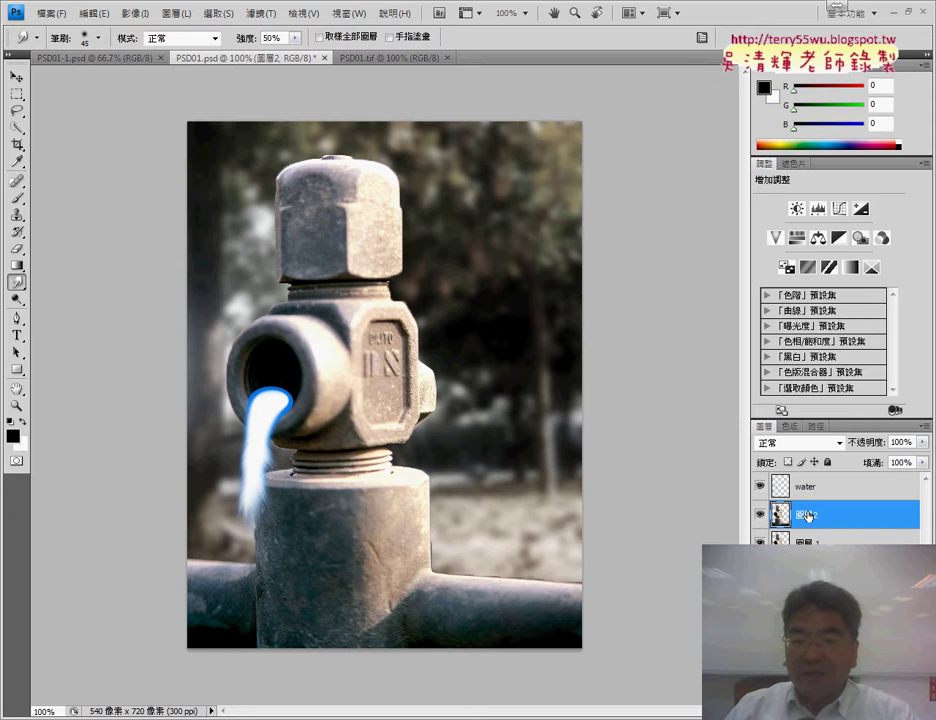
# Place 圖層2 beneath 圖層 1 in the layer order and shift the copied faucet to the right of the original.
pyautogui.moveTo(807, 515); pyautogui.dragTo(833, 552)
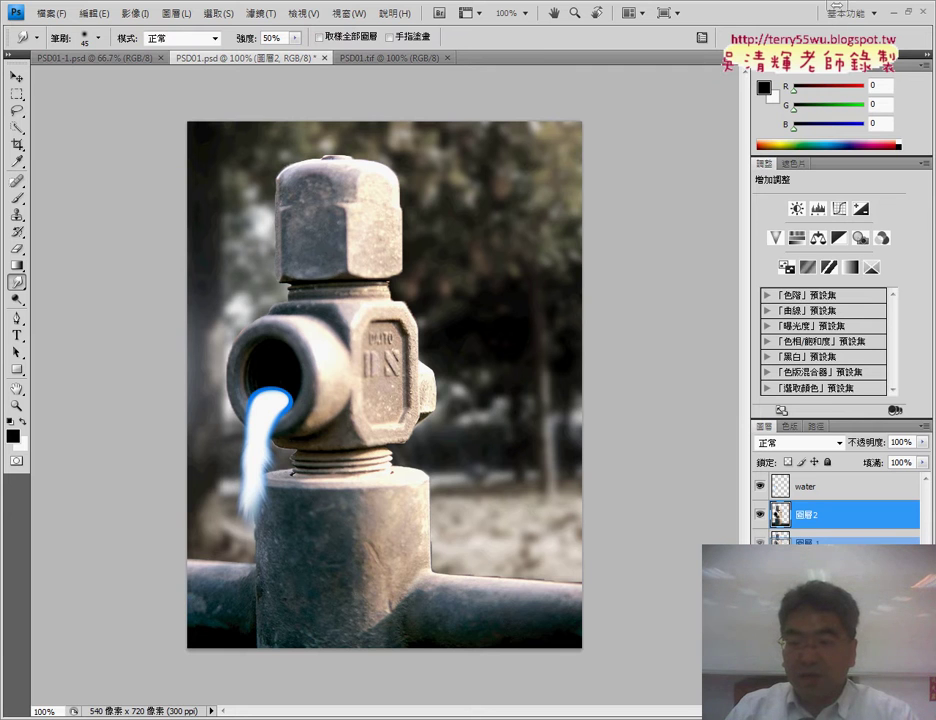
pyautogui.moveTo(833, 552); pyautogui.dragTo(833, 550)
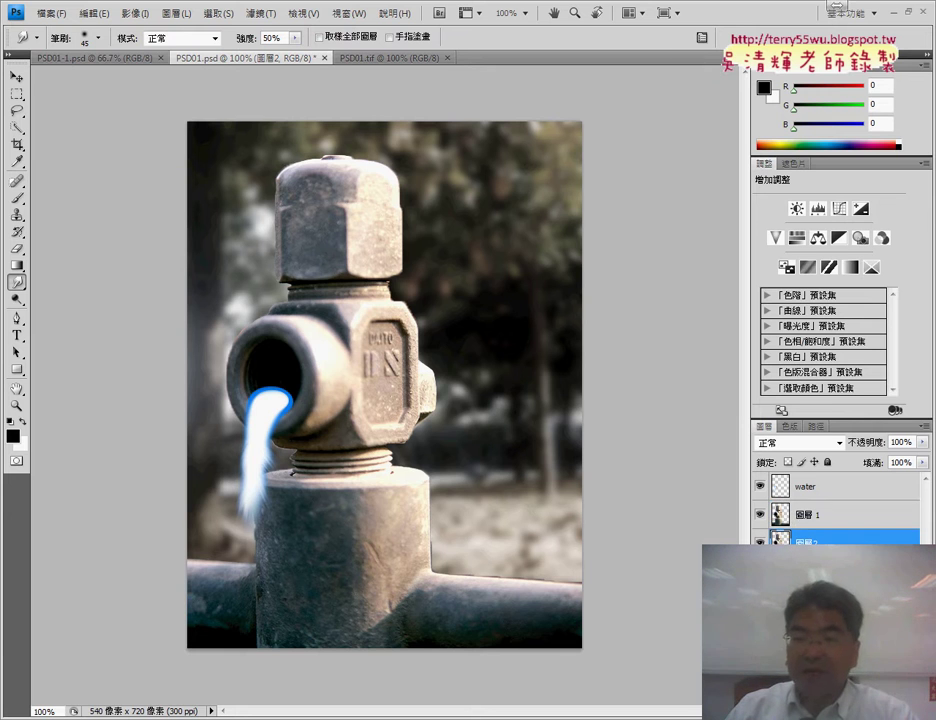
pyautogui.click(16, 76)
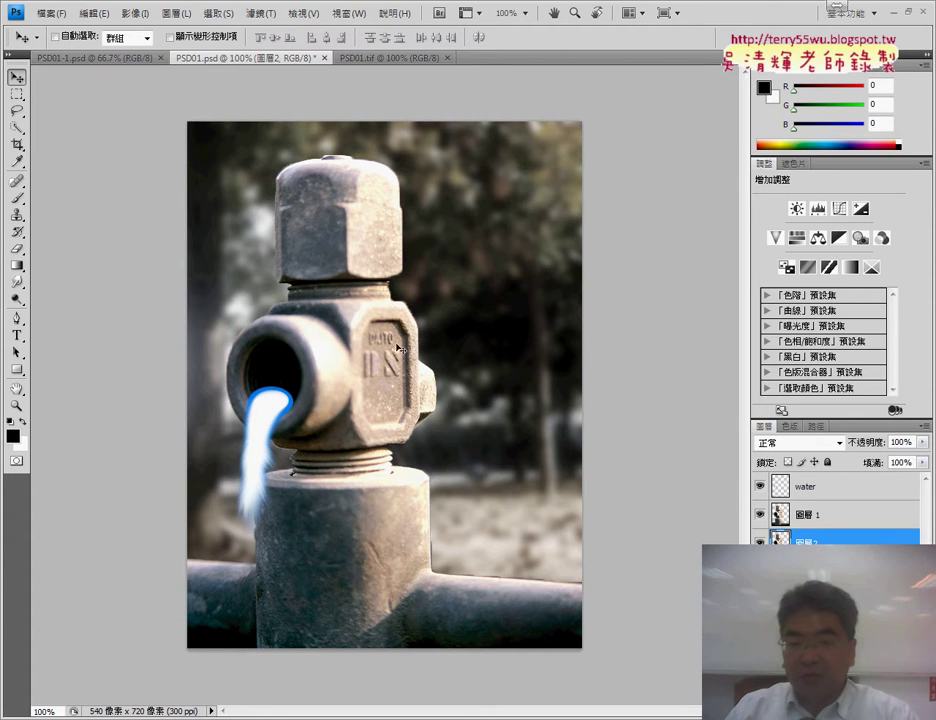
pyautogui.moveTo(390, 350); pyautogui.dragTo(506, 336)
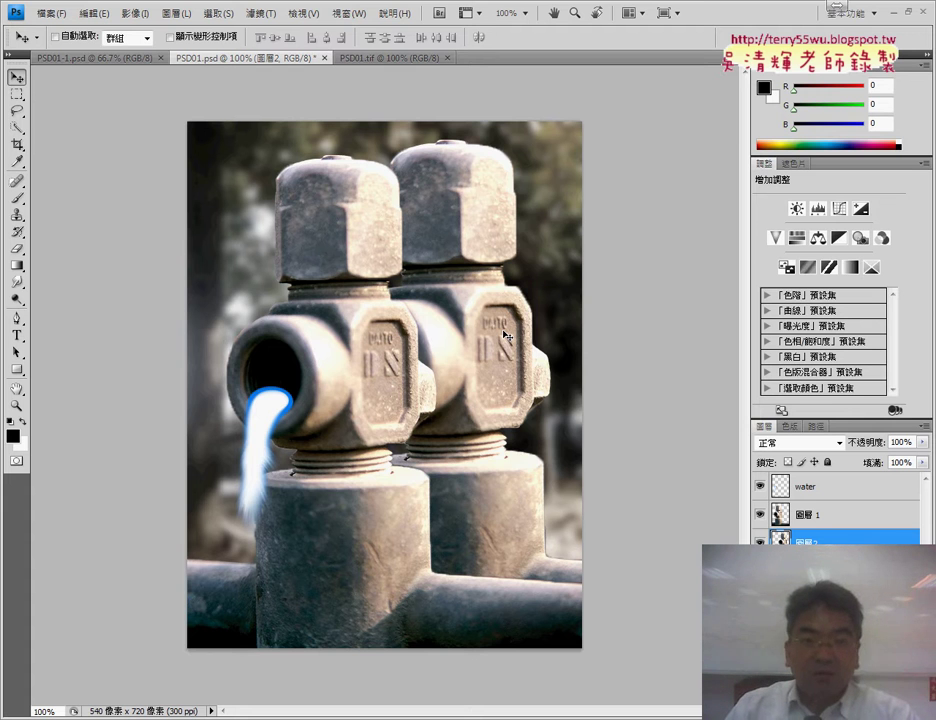
# Scale 圖層2 proportionally to 60% width and height with Free Transform.
pyautogui.click(90, 13)
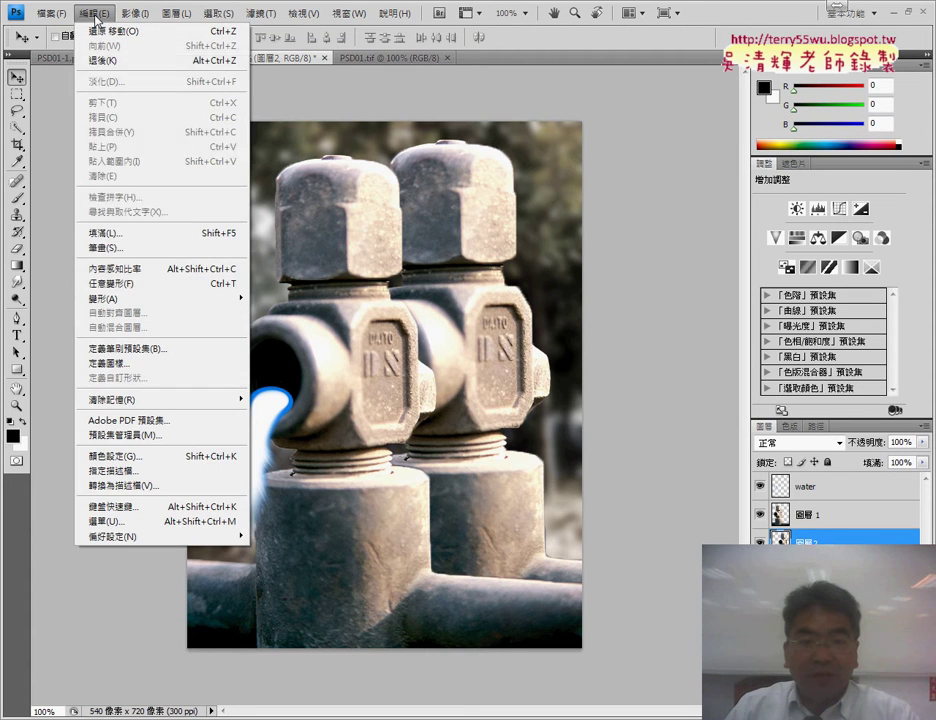
pyautogui.click(158, 287)
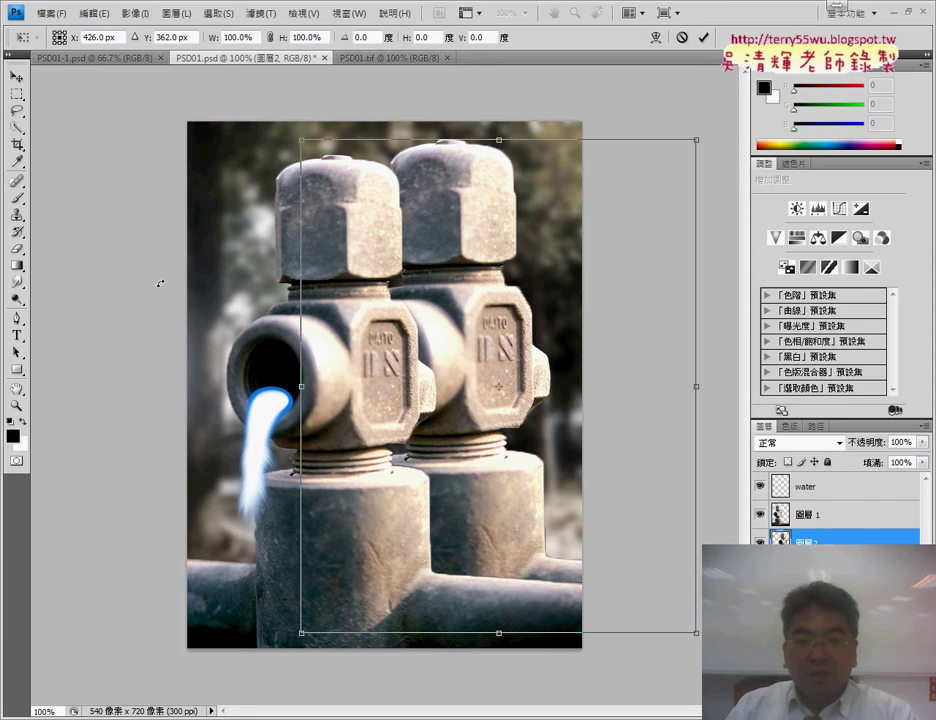
pyautogui.click(270, 40)
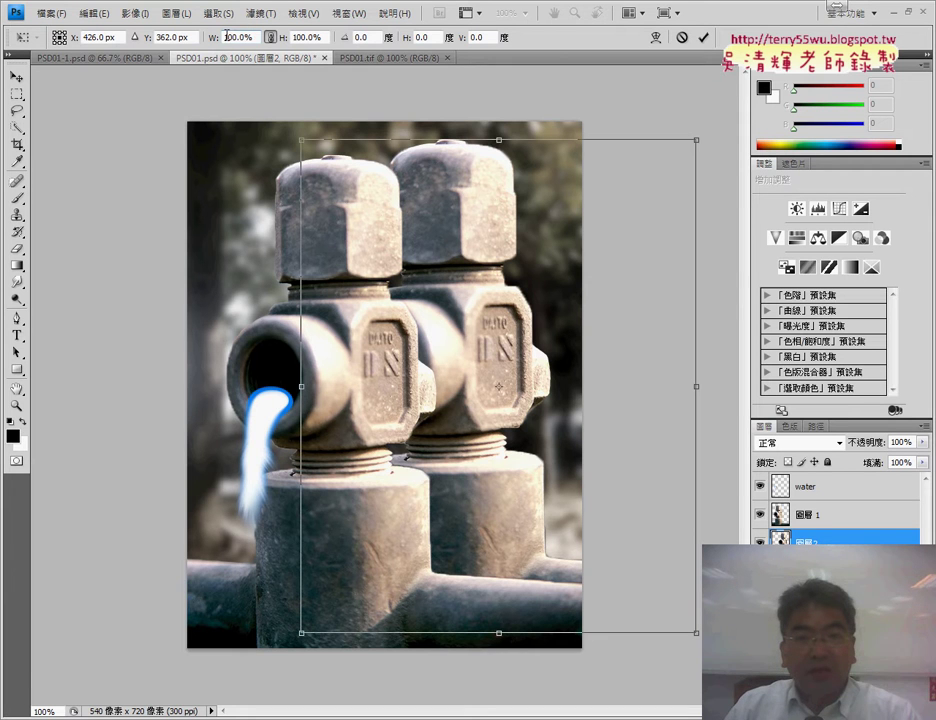
pyautogui.doubleClick(233, 37)
pyautogui.write('60')
pyautogui.press('Return')
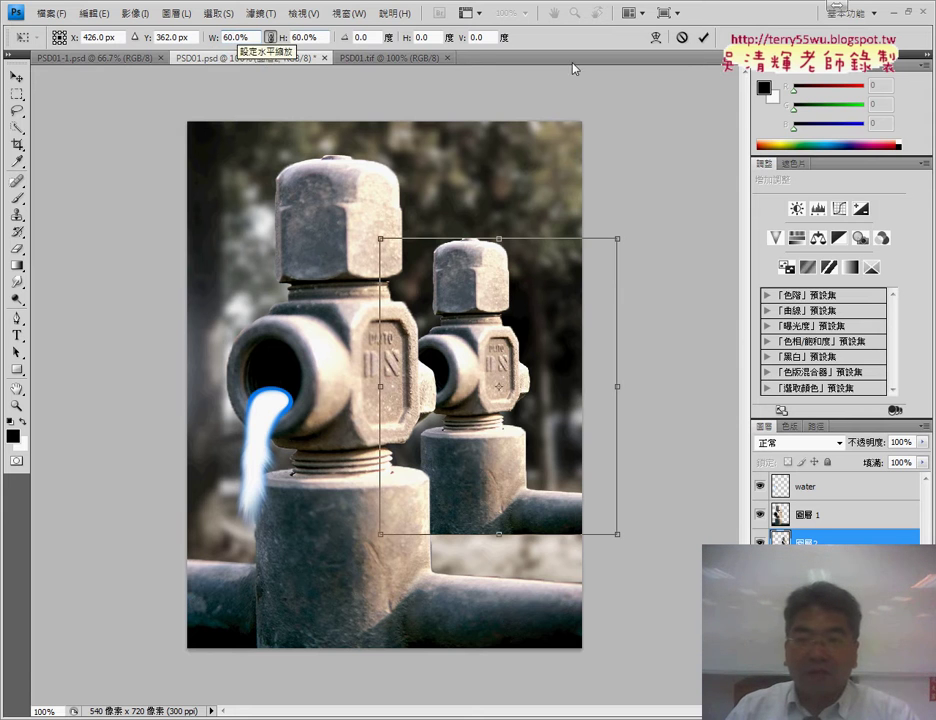
pyautogui.click(703, 37)
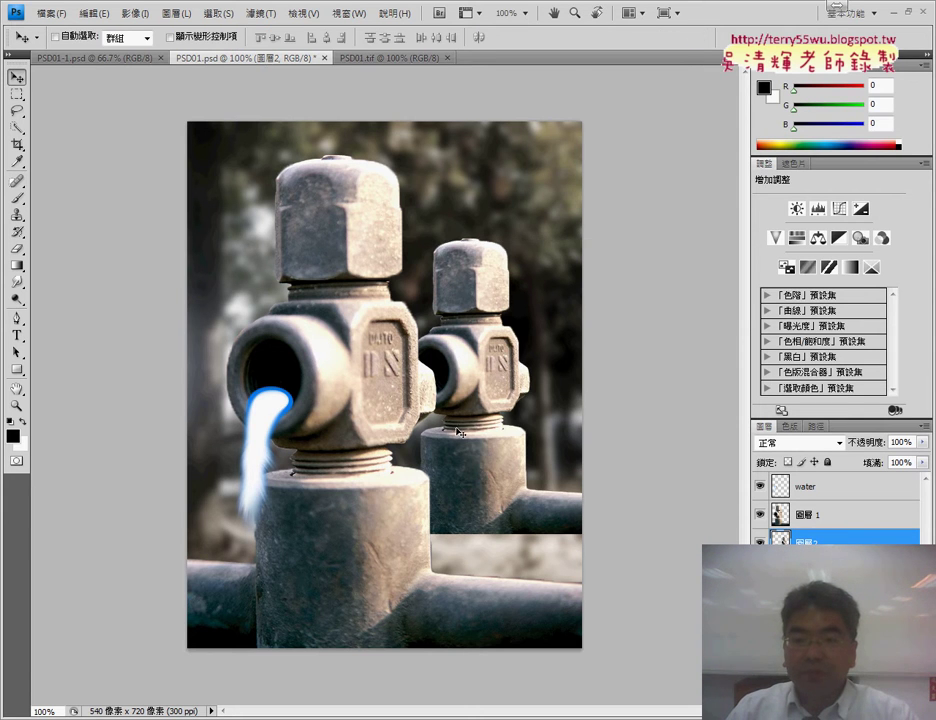
# Move the scaled faucet down and right behind the large pipe, matching its position in the PSD01.tif reference.
pyautogui.moveTo(492, 398); pyautogui.dragTo(509, 483)
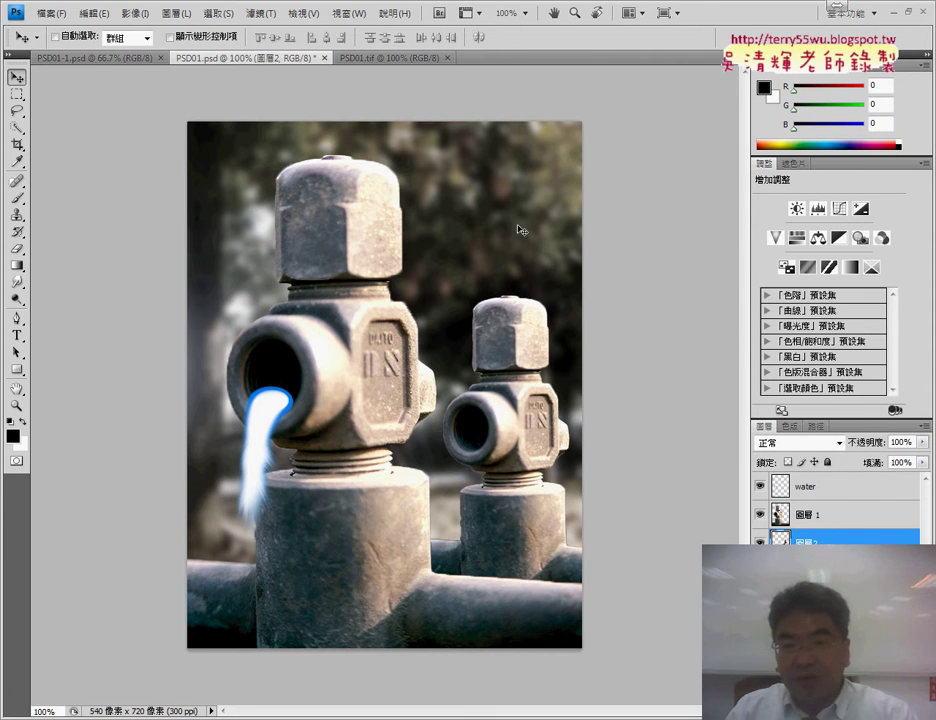
pyautogui.click(399, 58)
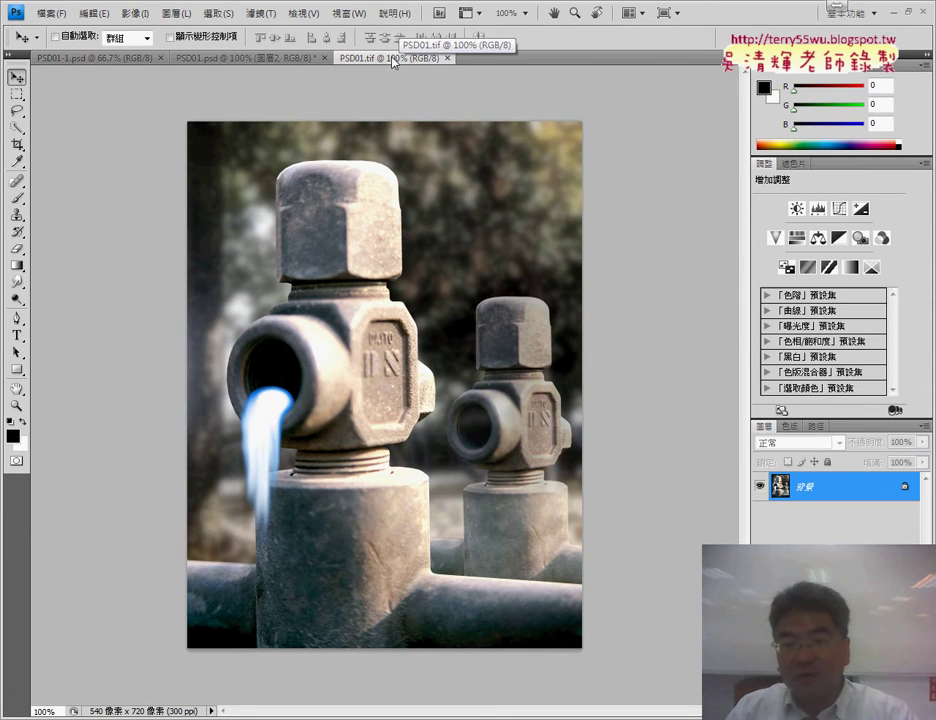
pyautogui.click(281, 60)
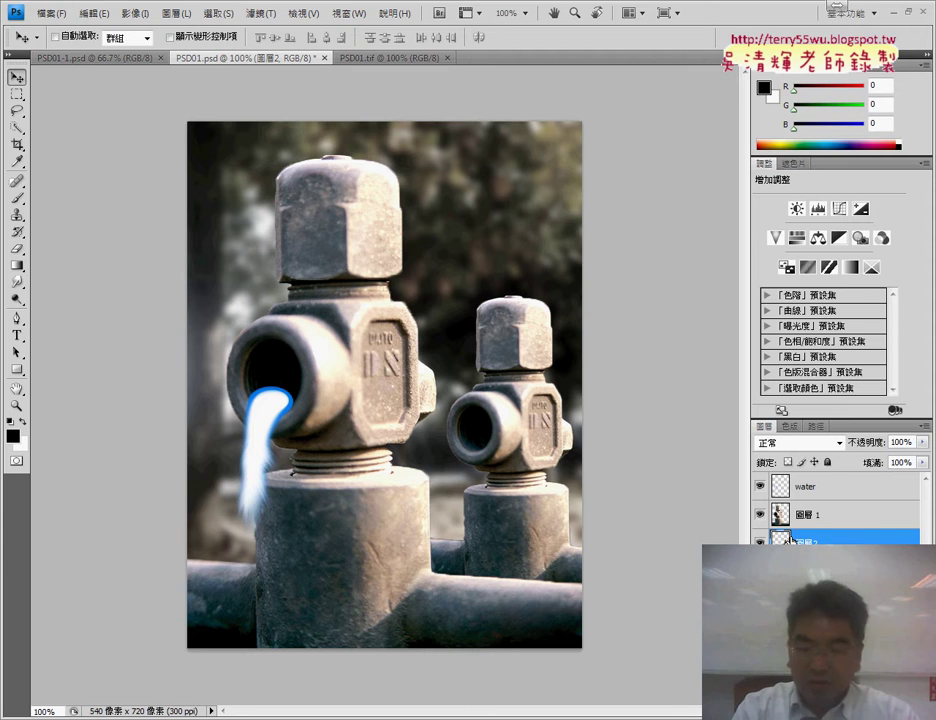
# Set the opacity of 圖層2 to 30%.
pyautogui.moveTo(812, 538); pyautogui.dragTo(785, 526)
pyautogui.moveTo(905, 442)
pyautogui.mouseDown()
pyautogui.moveTo(846, 465)
pyautogui.moveTo(835, 443)
pyautogui.moveTo(903, 438)
pyautogui.mouseUp()
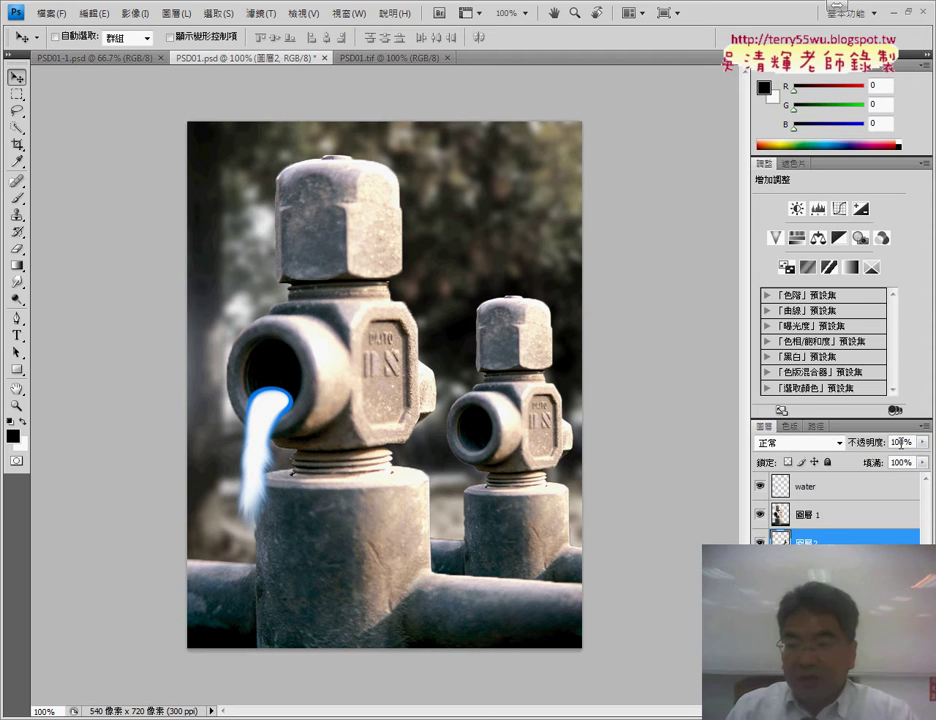
pyautogui.click(923, 442)
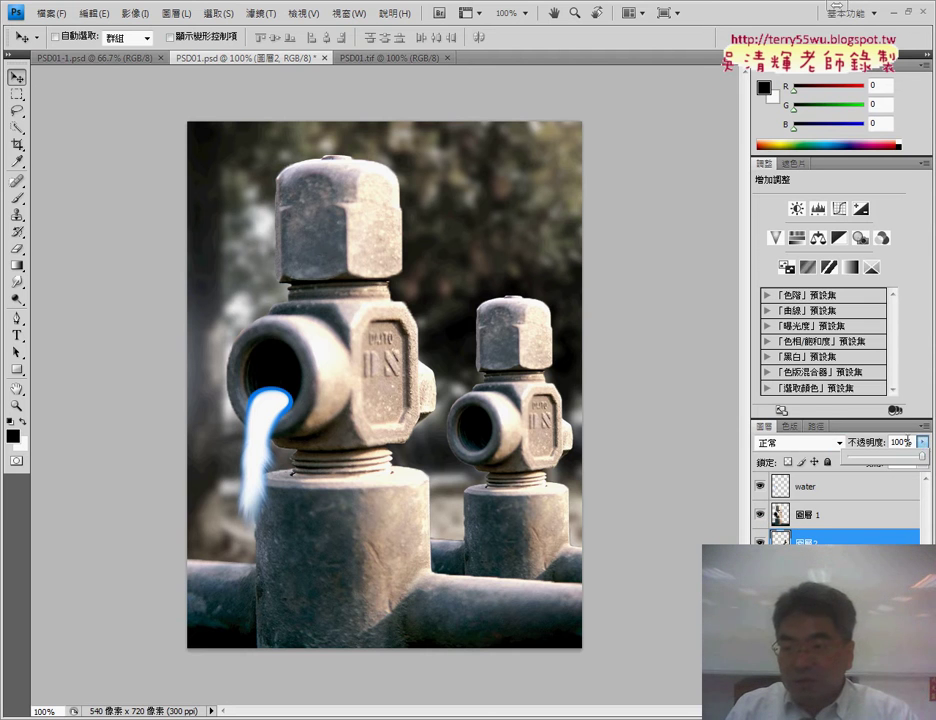
pyautogui.click(905, 442)
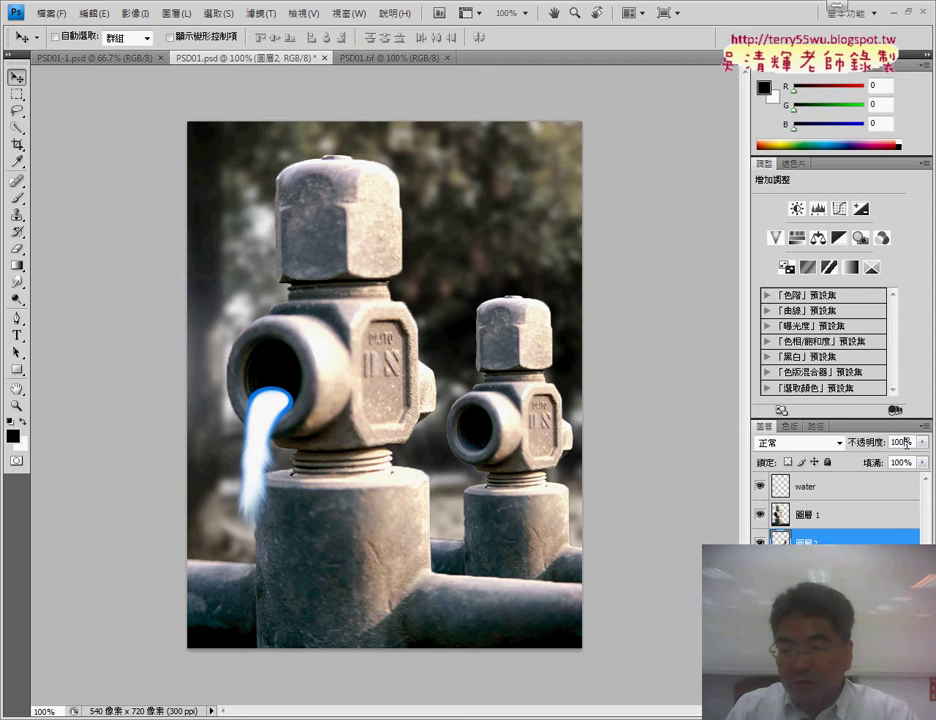
pyautogui.write('65')
pyautogui.press('BackSpace')
pyautogui.press('BackSpace')
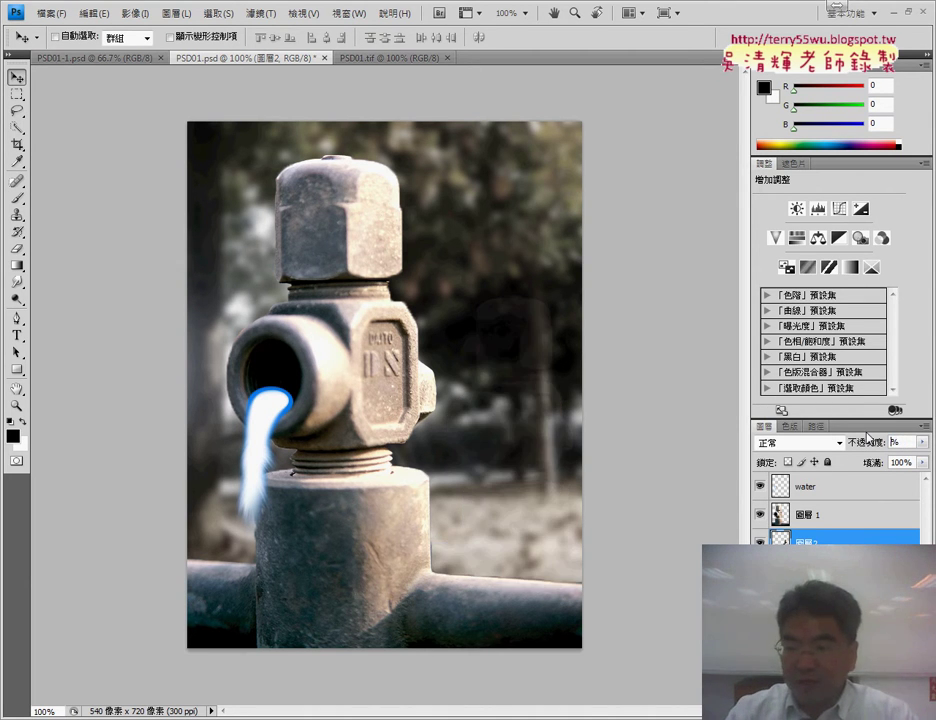
pyautogui.write('0')
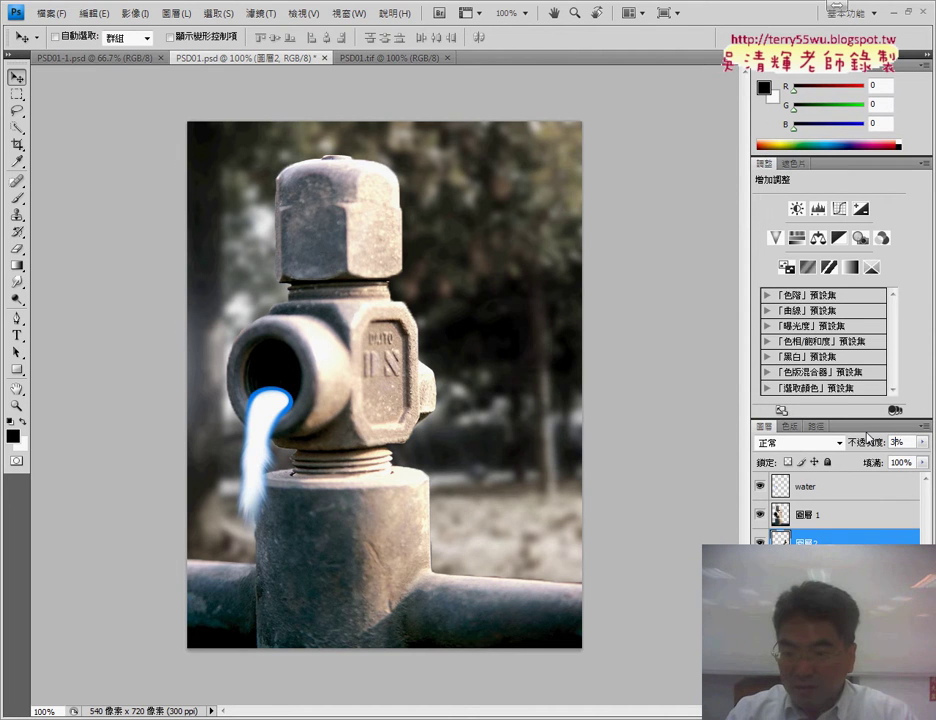
pyautogui.write('30')
pyautogui.press('Return')
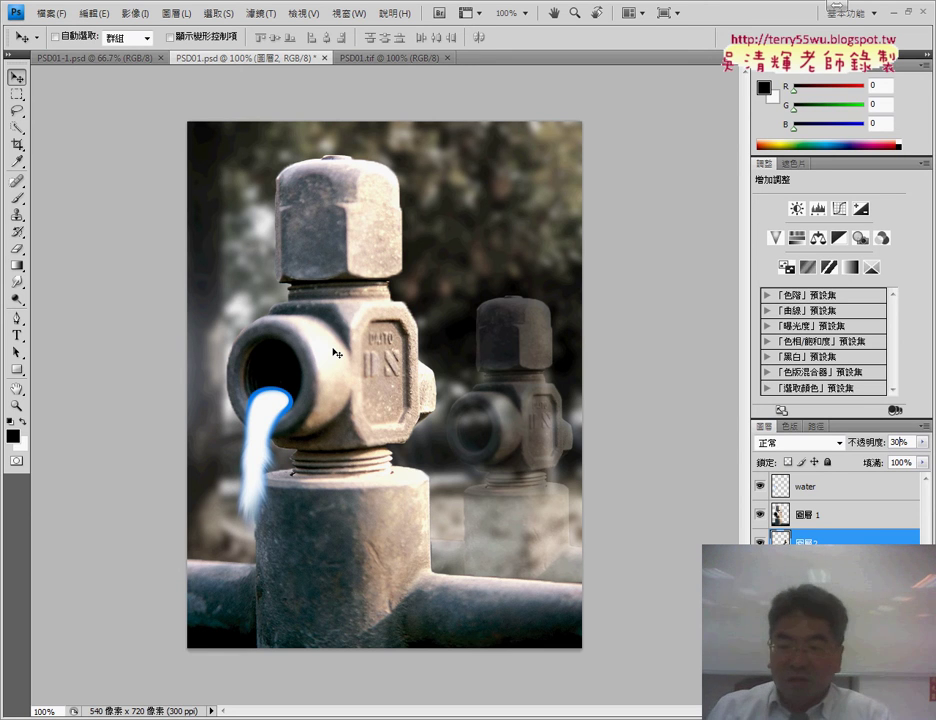
# Set the opacity of 圖層2 to 65%.
pyautogui.moveTo(891, 442); pyautogui.dragTo(905, 442)
pyautogui.write('65')
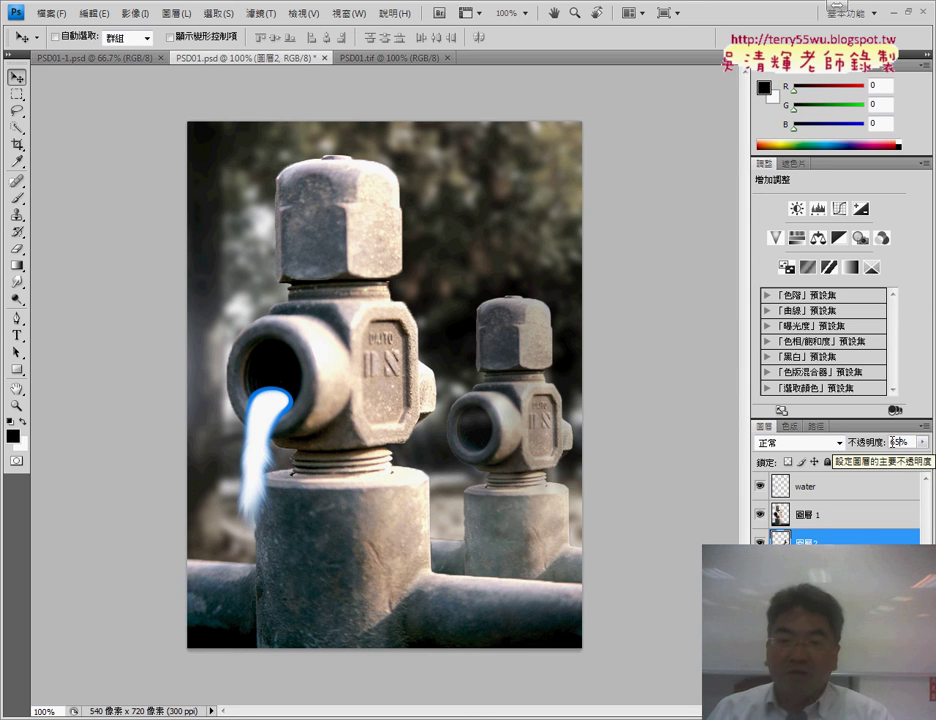
# Start saving the layered image under the file name 106 in the 106 folder and open the file format choices.
pyautogui.click(49, 14)
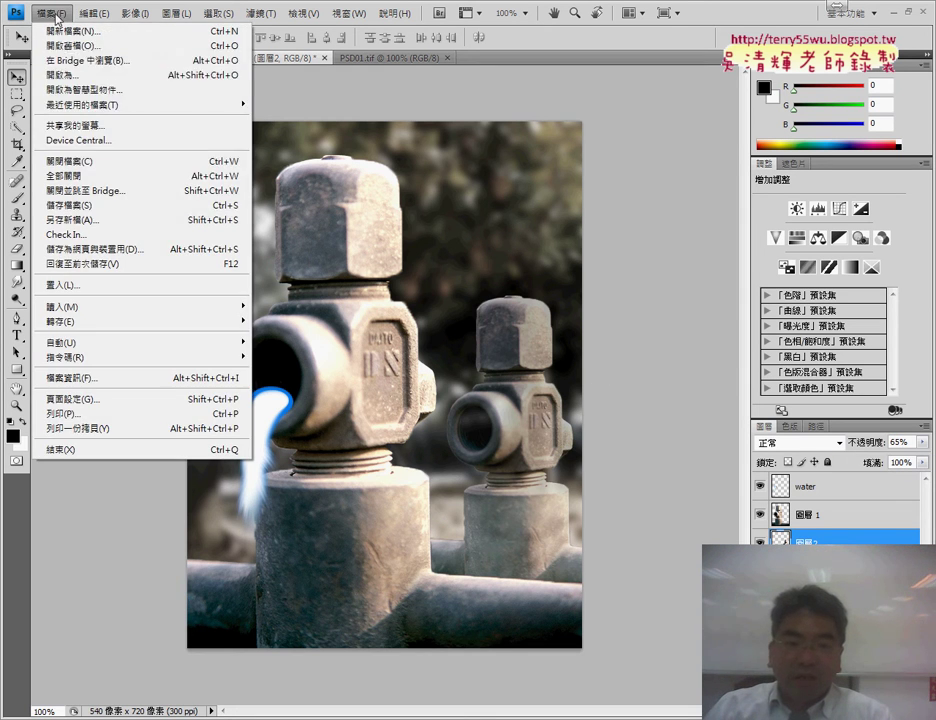
pyautogui.click(70, 205)
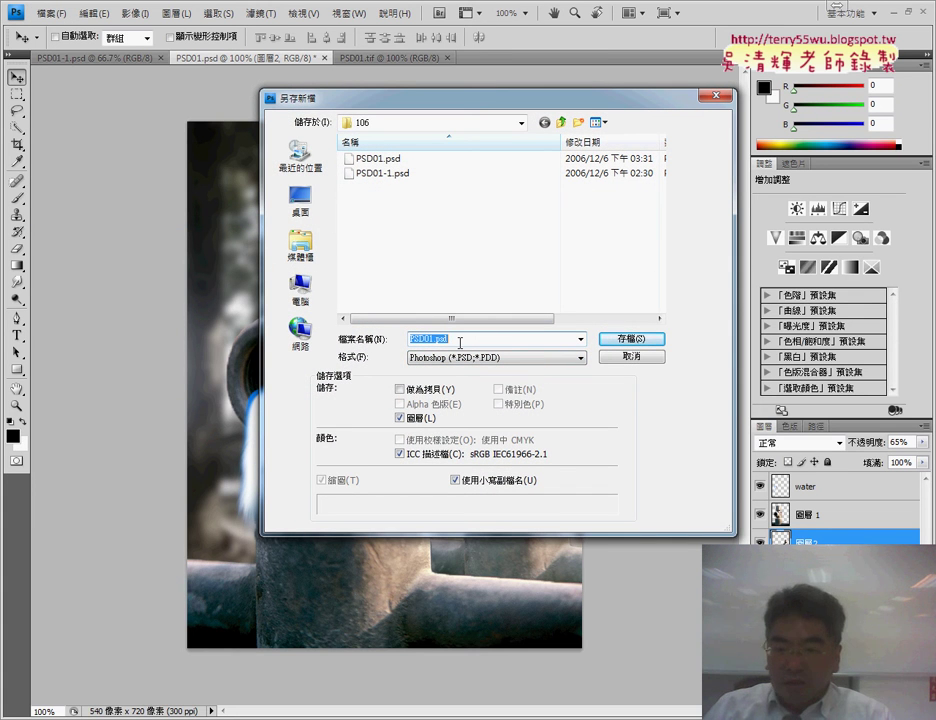
pyautogui.write('106')
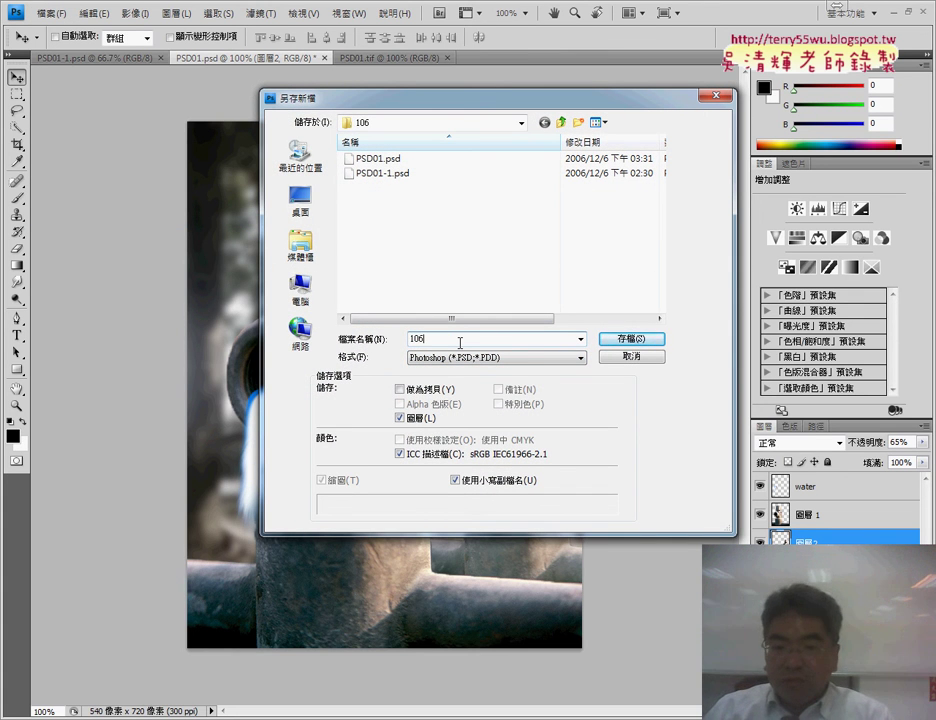
pyautogui.click(464, 357)
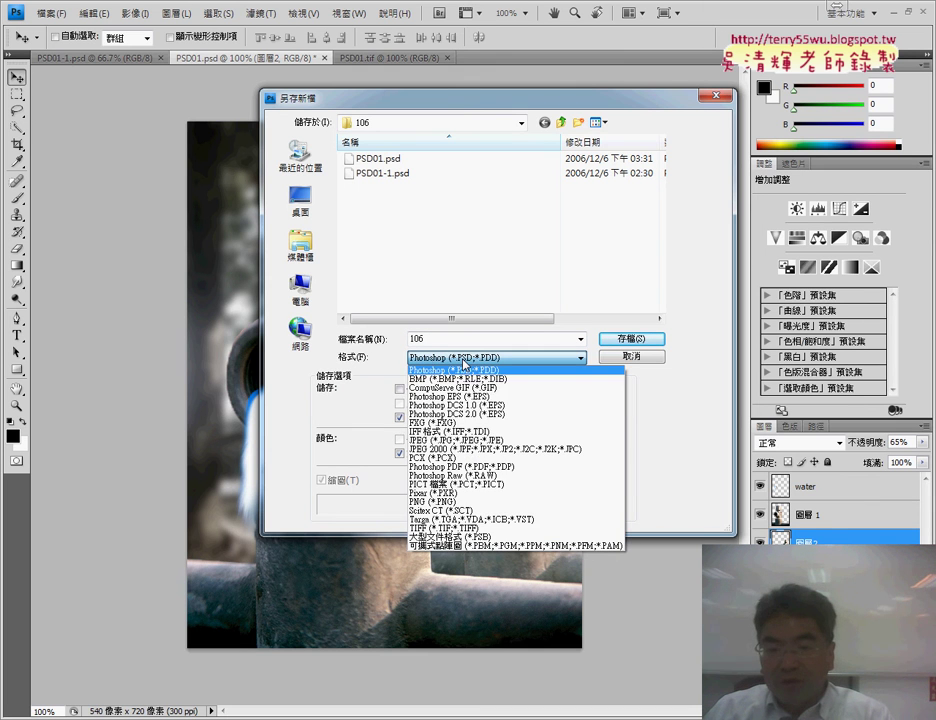